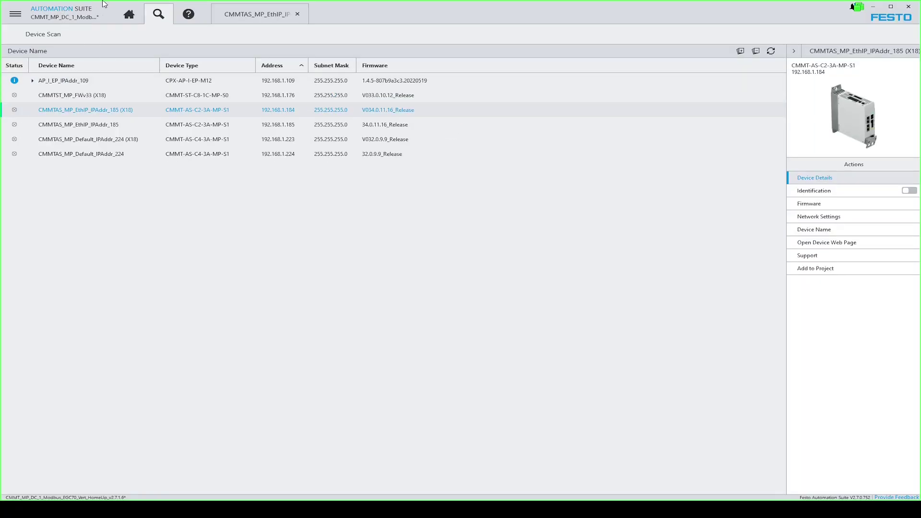
Step: Check the installed CMMT-AS plug-in version, the CODESYS options and the suite's own installed version
left_click(16, 14)
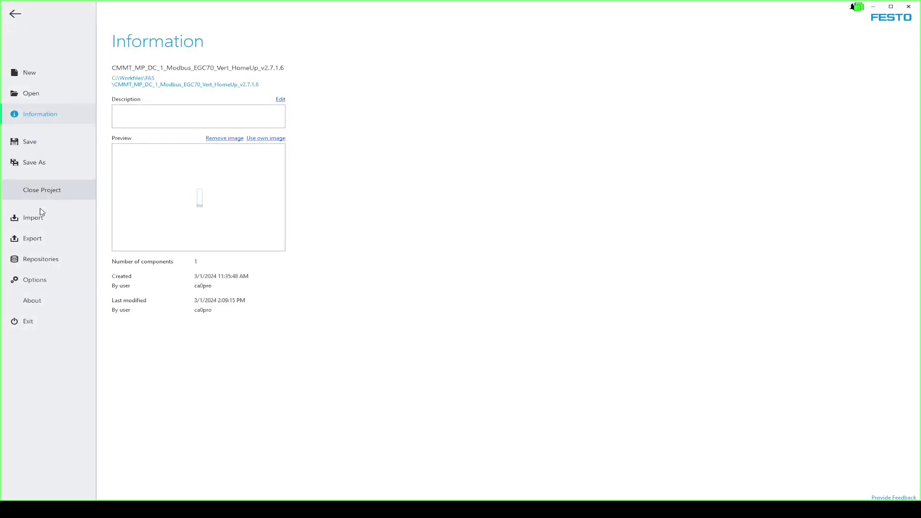
left_click(41, 267)
left_click(303, 95)
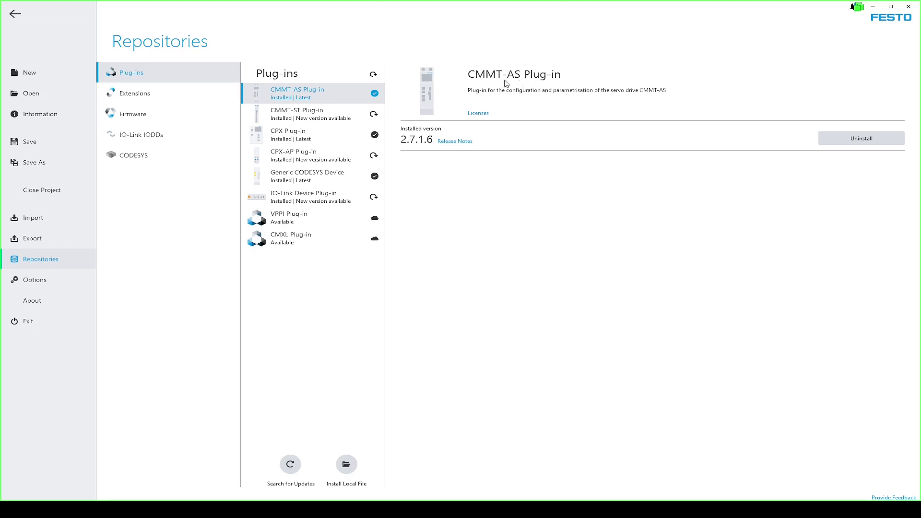
left_click(41, 284)
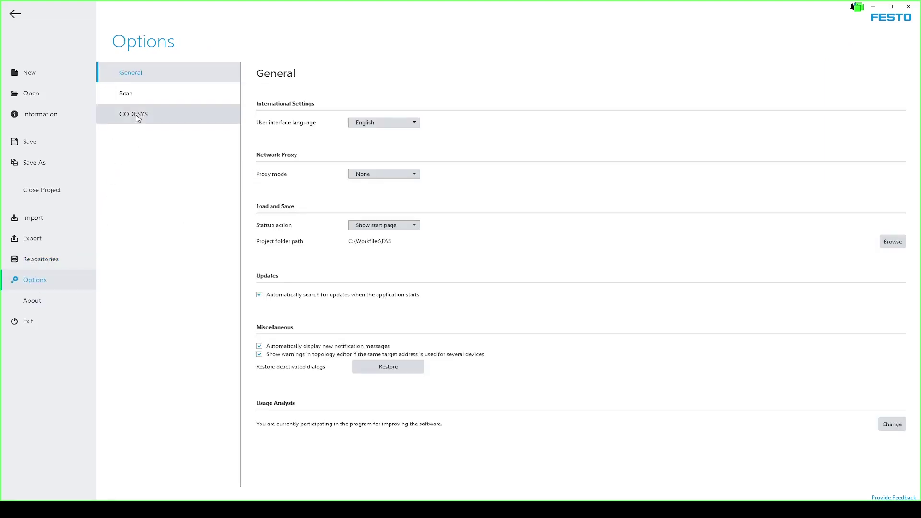
left_click(133, 117)
left_click(31, 302)
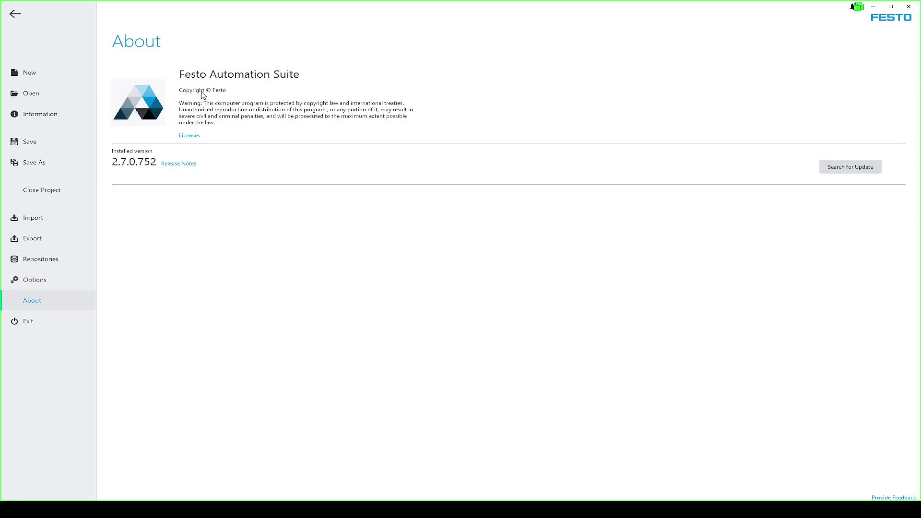
left_click(16, 15)
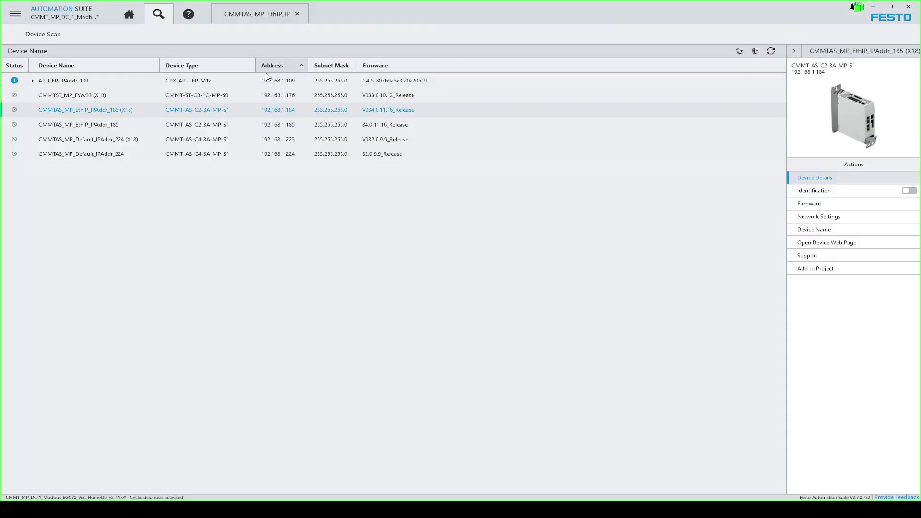
Step: Check the ModBus TCP timeout in the watch list of drive CMMTAS_MP_EthIP_IPAddr_185 and disconnect from the drive
left_click(234, 15)
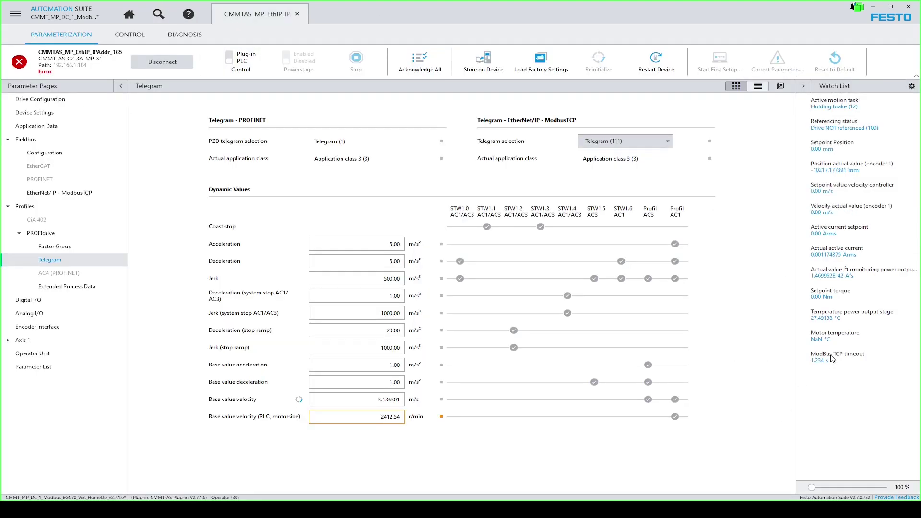
mouse_move(832, 359)
left_click(162, 62)
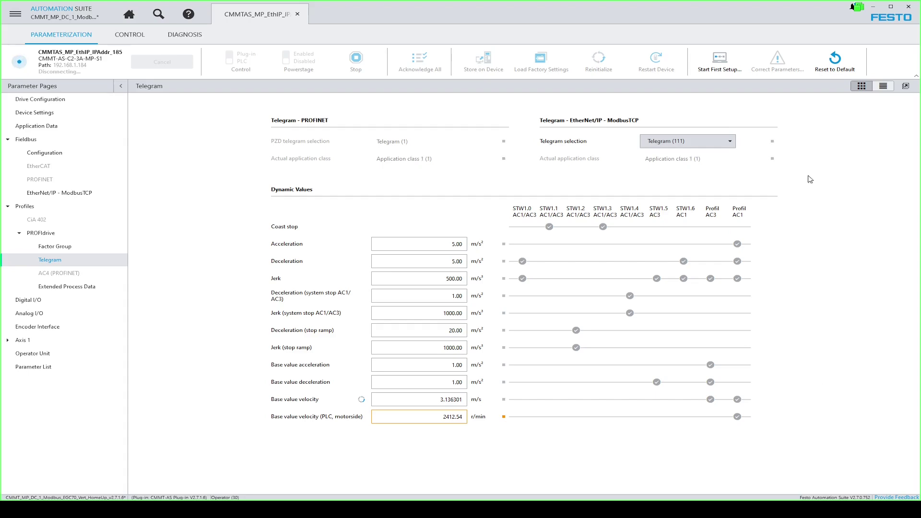
left_click(874, 8)
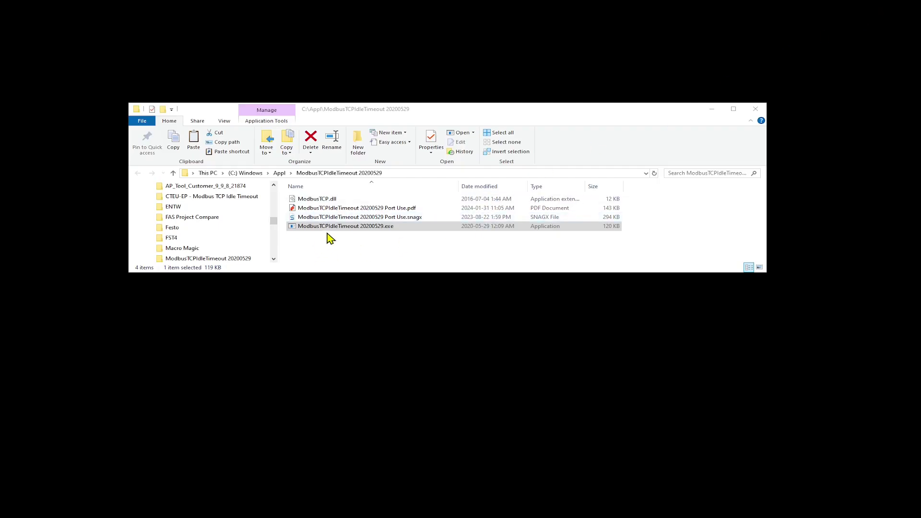
Step: Launch ModbusTCPIdleTimeout 20200529.exe from its folder and place its window below the file list
left_click(351, 233)
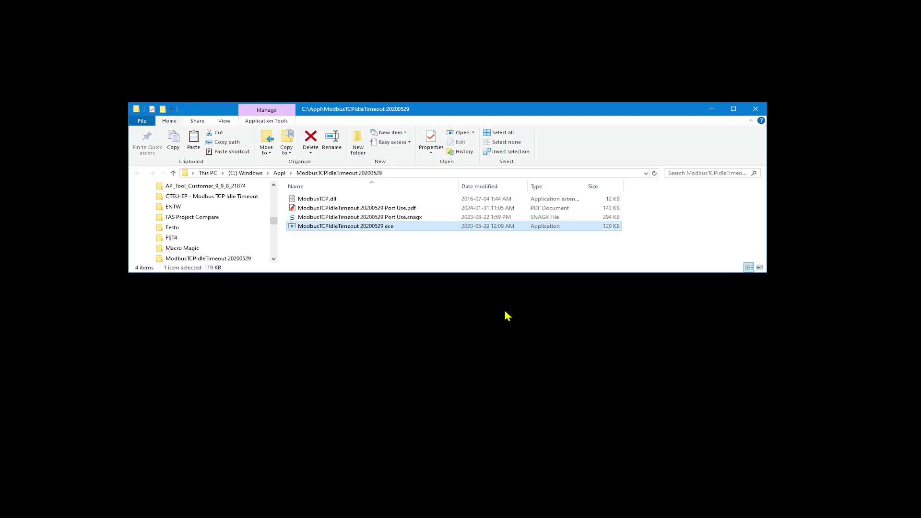
double_click(373, 230)
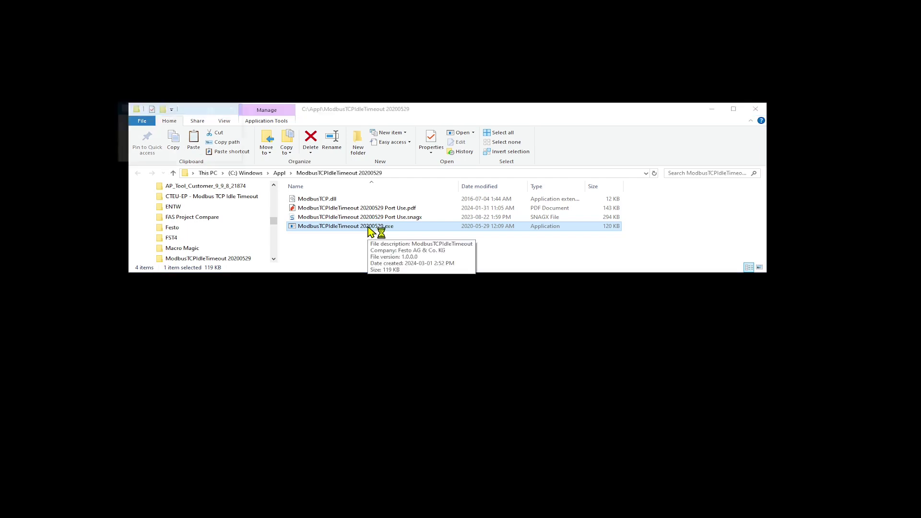
left_click_drag(170, 110, 433, 289)
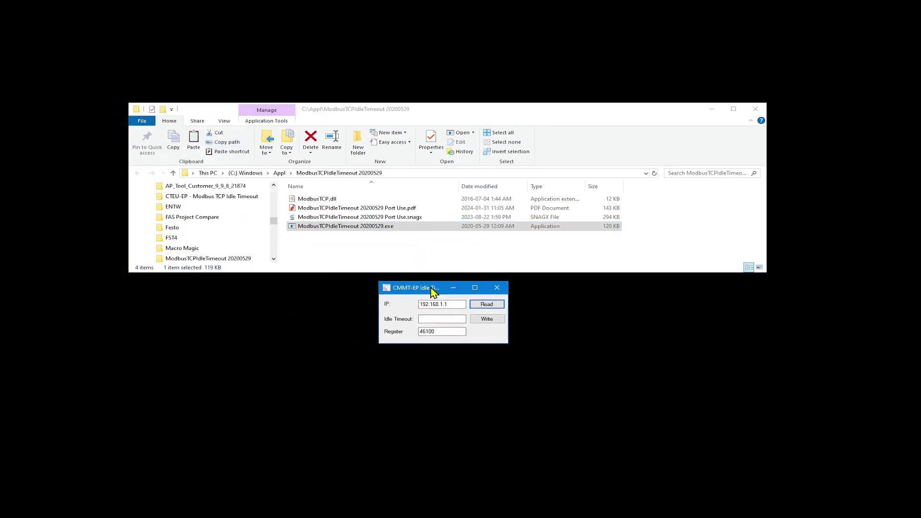
Step: Set the utility's IP to 192.168.1.184, consulting the Port Use PDF for the drive port it requires
left_click(446, 304)
type("192.168.1.")
left_click(384, 207)
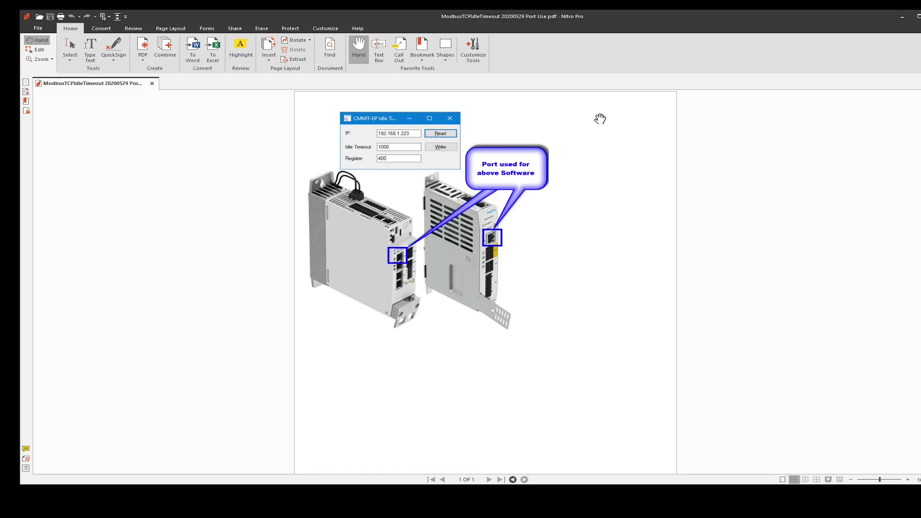
left_click_drag(848, 28, 920, 21)
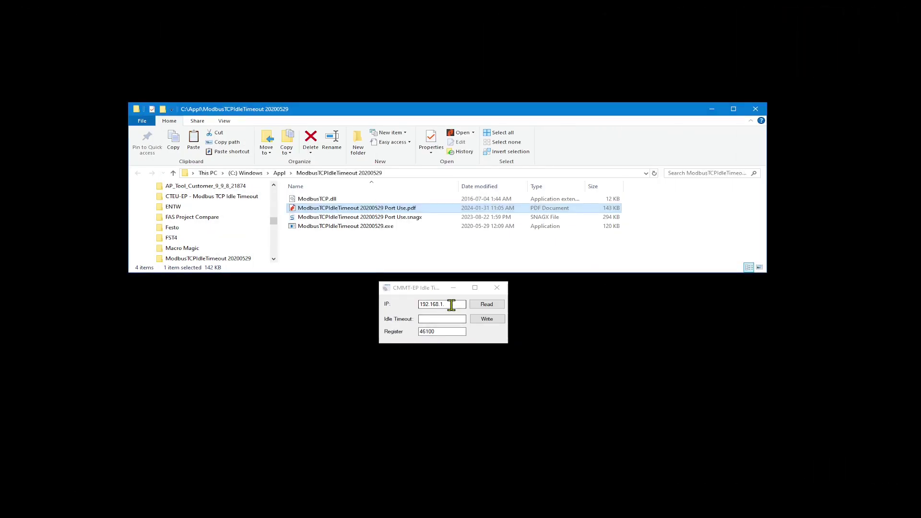
left_click(453, 305)
type("184")
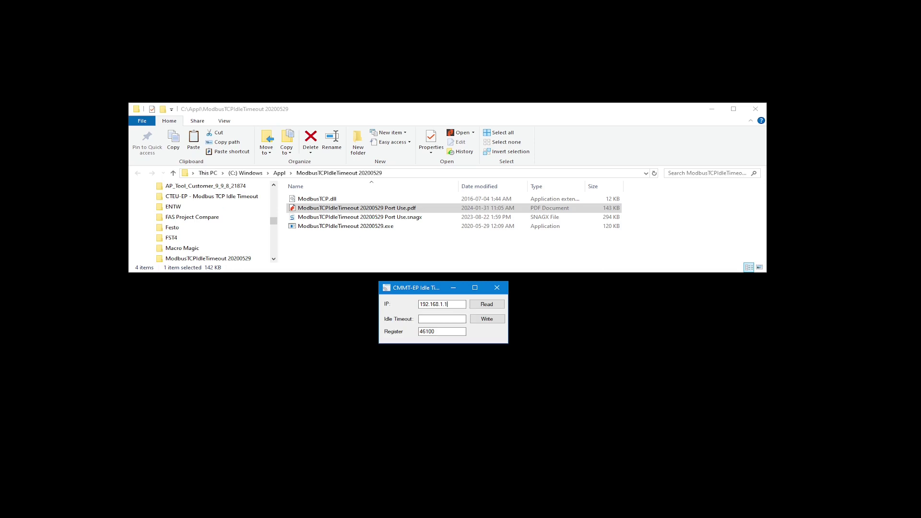
Step: Read the drive's idle timeout registers through register 401 and write an idle timeout of 0 to register 401
double_click(451, 331)
type("40")
left_click(486, 304)
left_click(455, 333)
left_click(485, 304)
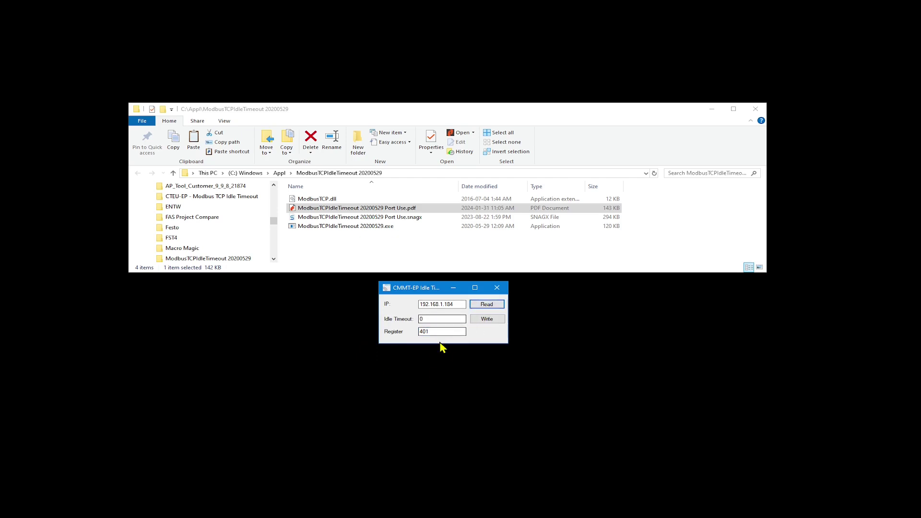
left_click(495, 321)
Step: Write an idle timeout of 0 to register 400 and read the register back
left_click(451, 332)
type("0")
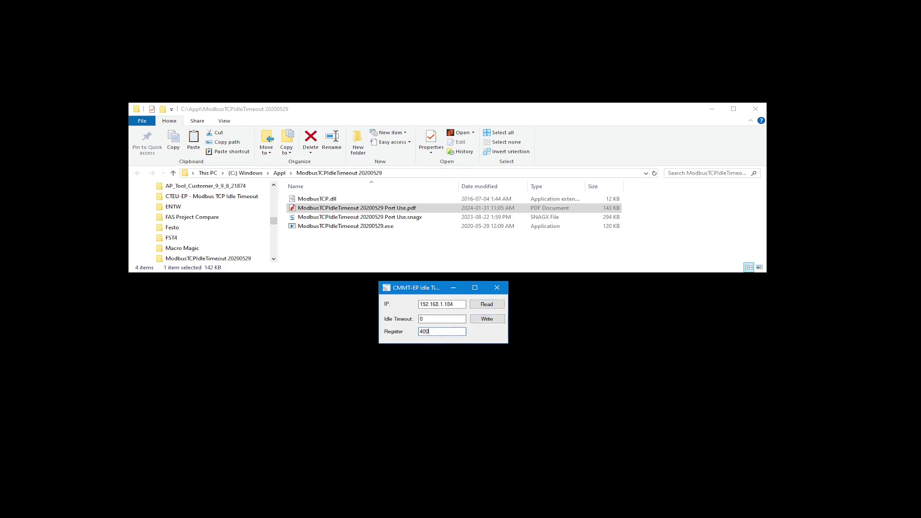
left_click(484, 305)
double_click(442, 319)
type("0")
left_click(487, 320)
left_click(492, 307)
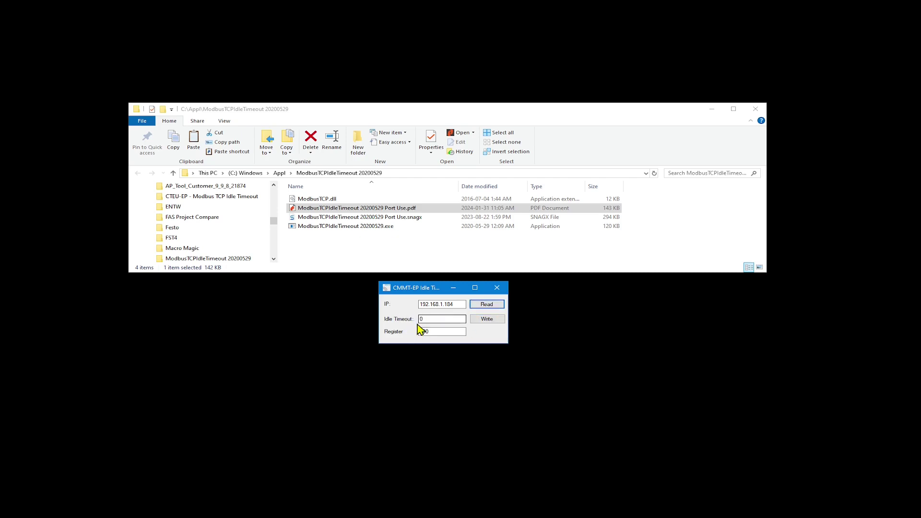
Step: Close the timeout utility, reconnect to the drive in Festo Automation Suite and store its parameters on the device
left_click(498, 290)
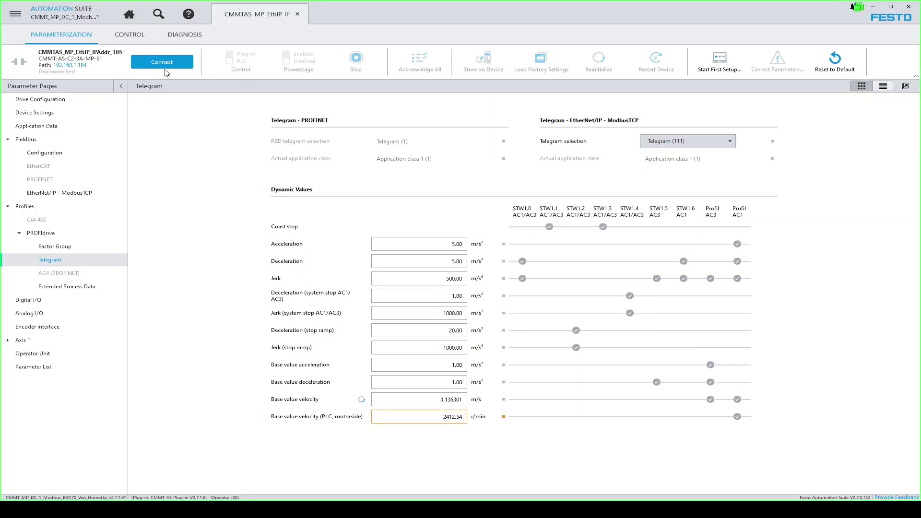
left_click(167, 71)
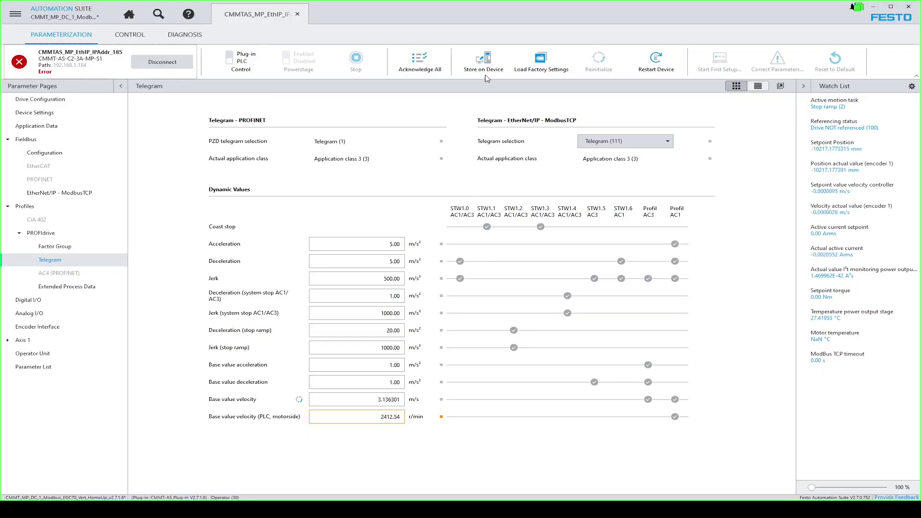
left_click(486, 70)
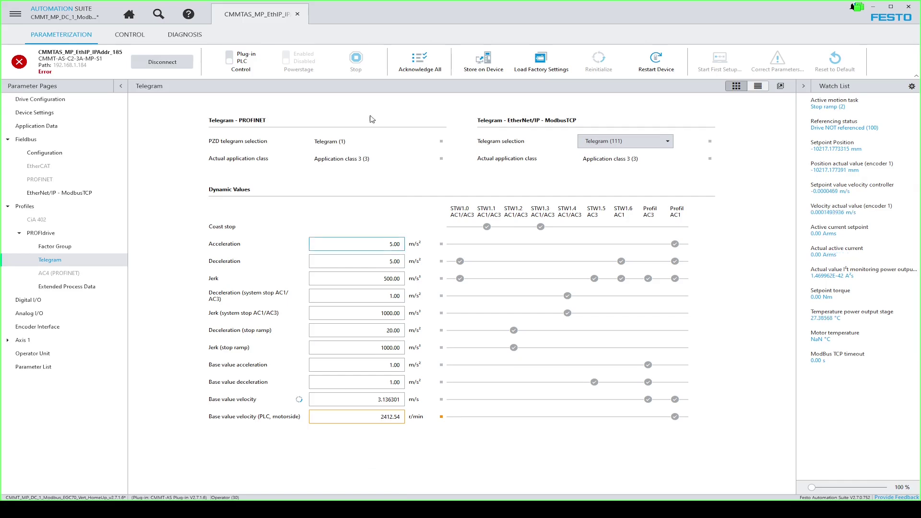
Step: Disconnect from the drive, reconnect to it and check the ModBus TCP timeout in the watch list
left_click(162, 62)
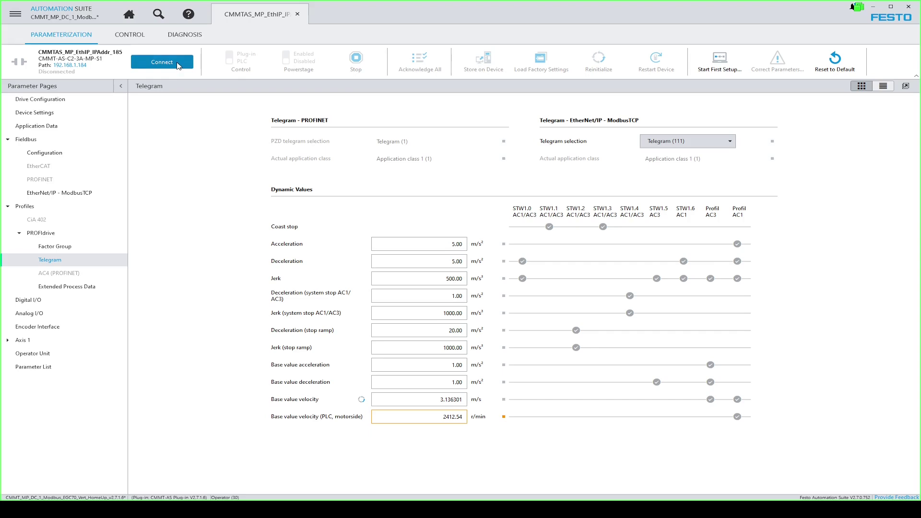
left_click(177, 63)
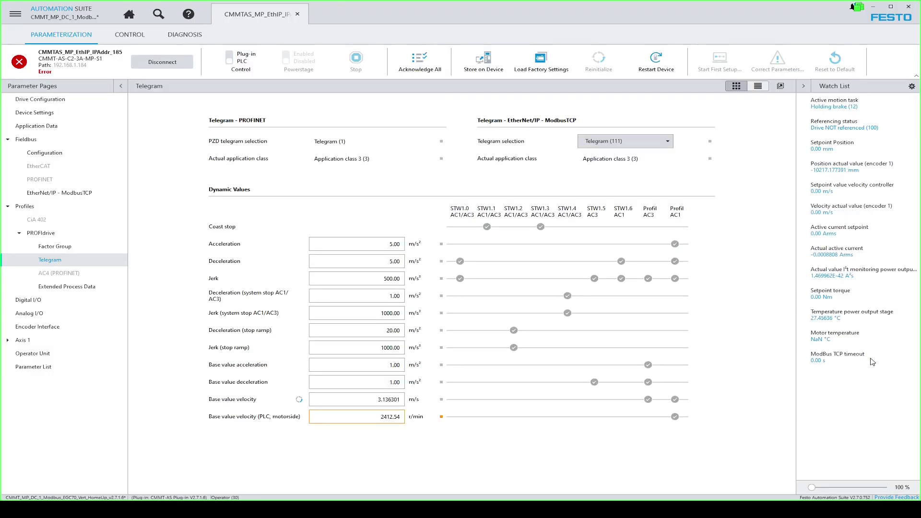
left_click_drag(871, 345, 800, 367)
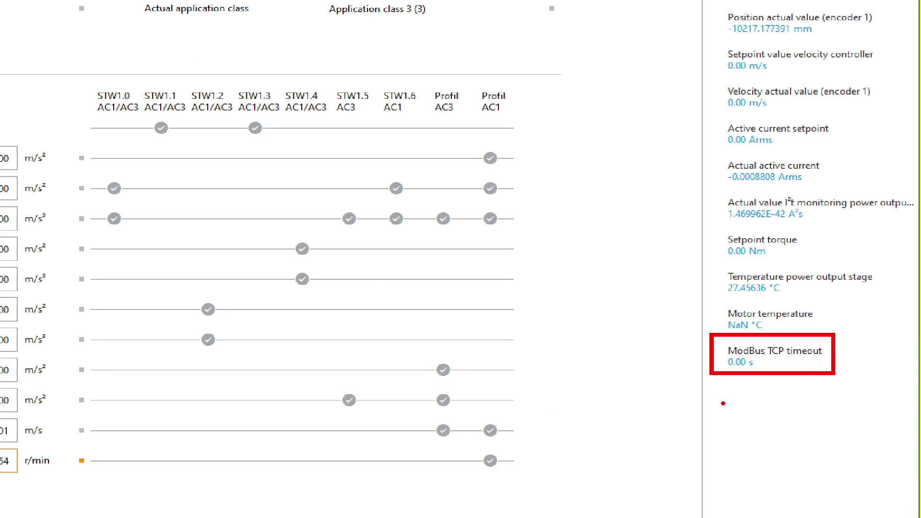